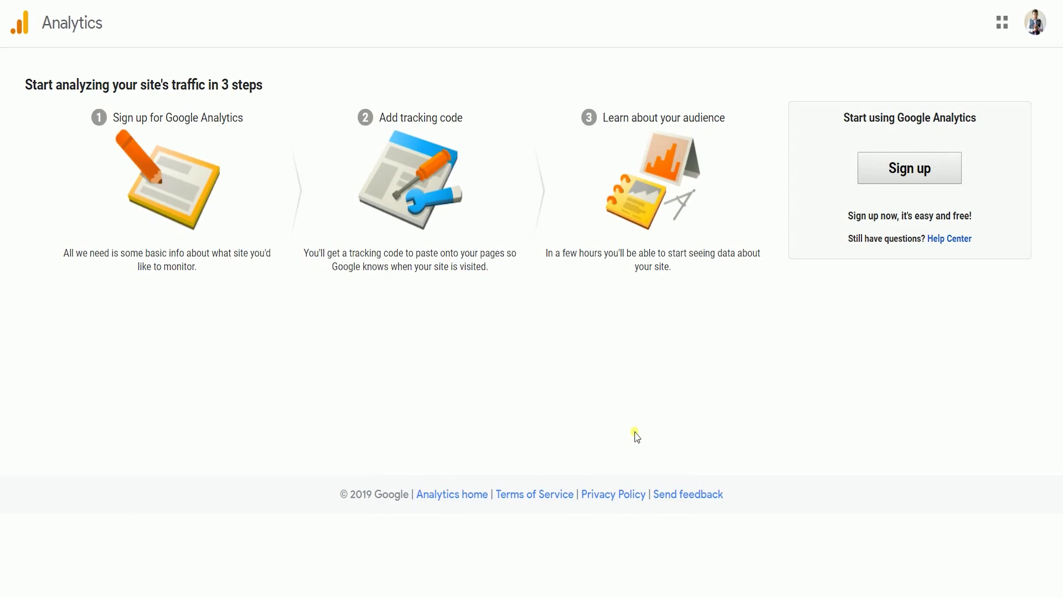
{"action": "left_click", "coordinate": [895, 176]}
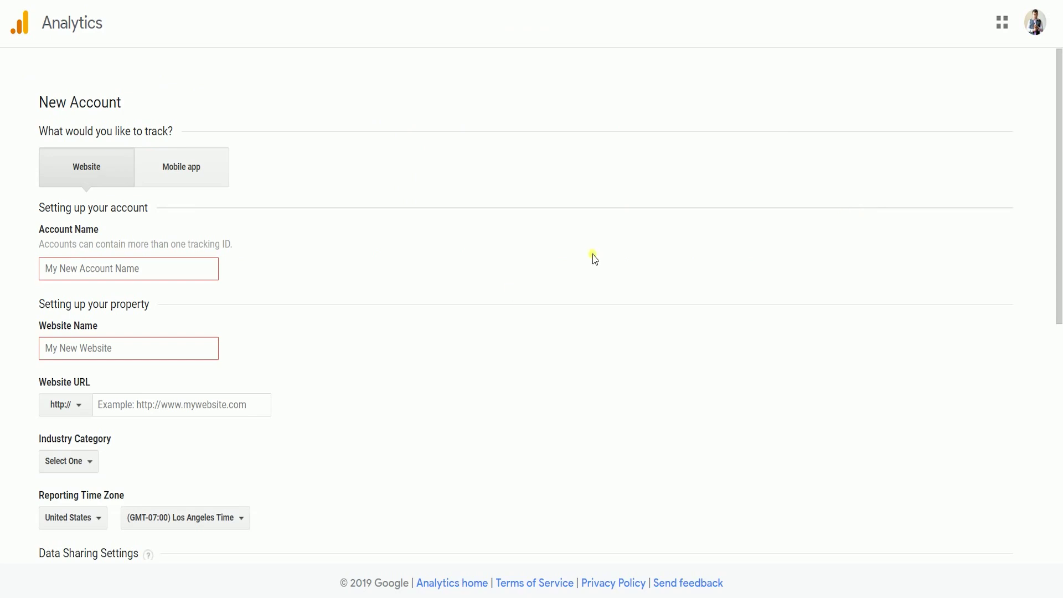
{"action": "left_click", "coordinate": [176, 265]}
{"action": "type", "text": "Gamayi"}
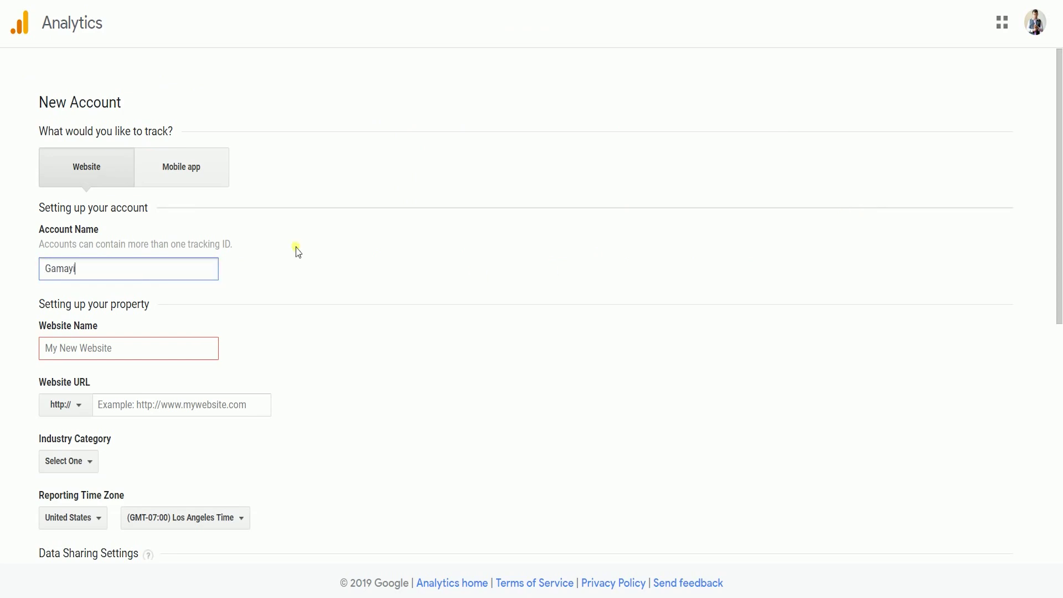
{"action": "left_click", "coordinate": [322, 249]}
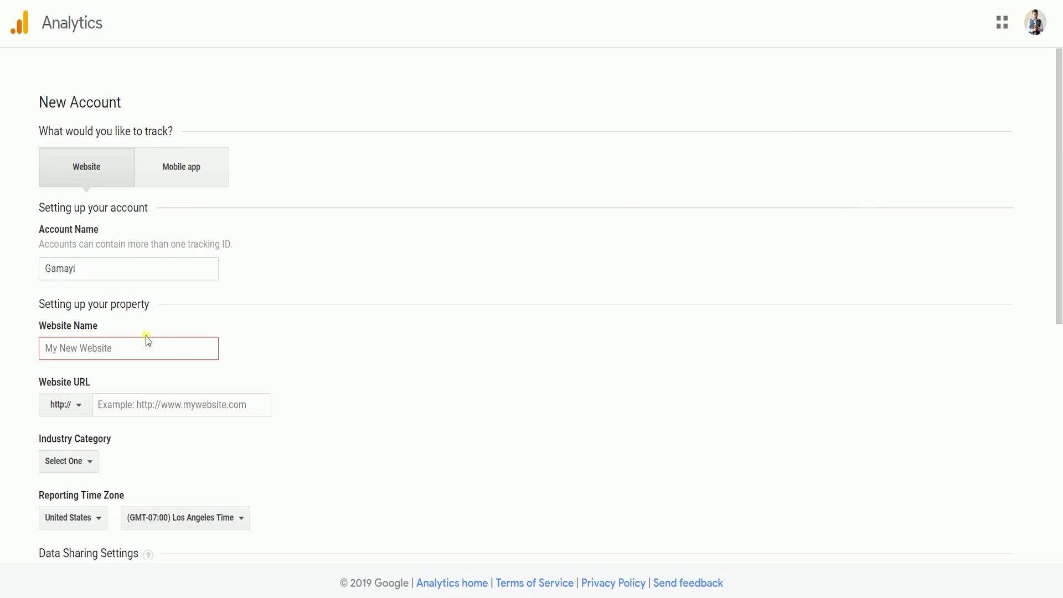
{"action": "left_click", "coordinate": [141, 351]}
{"action": "type", "text": "Gmaayi"}
{"action": "key", "text": "ctrl+a"}
{"action": "type", "text": "Gamayi"}
{"action": "key", "text": "Tab"}
{"action": "type", "text": "w"}
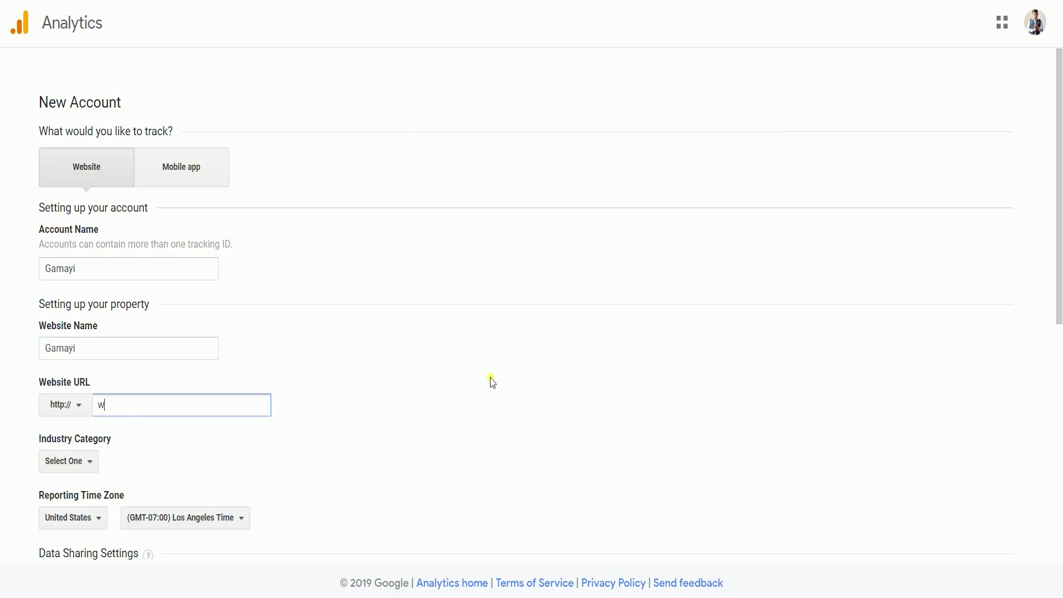
{"action": "type", "text": "ww.gamayi.com"}
{"action": "left_click", "coordinate": [493, 382]}
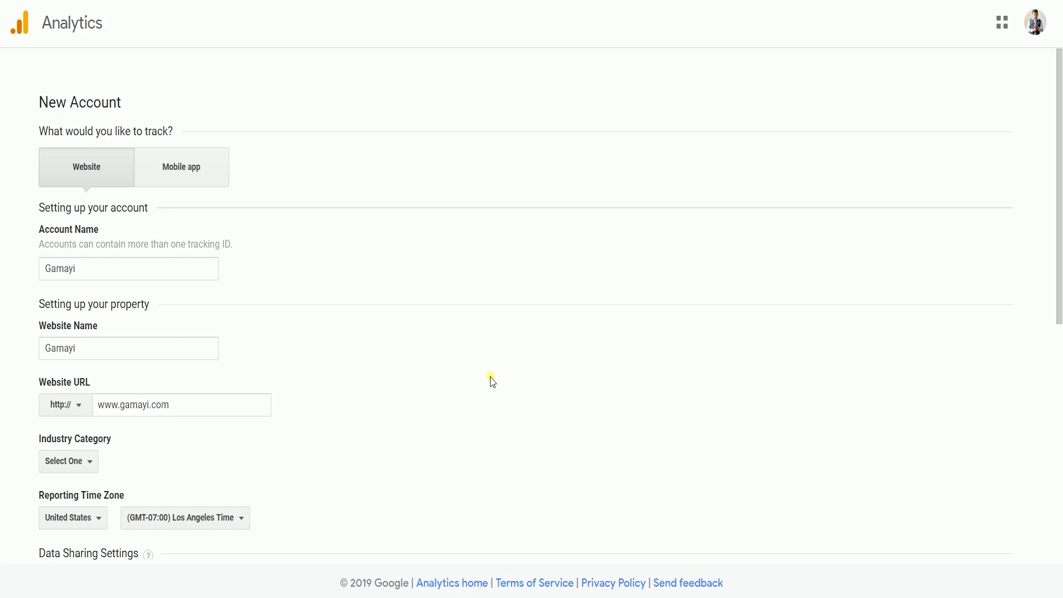
Step: Set the industry category to Shopping and the reporting time zone to New York Time
{"action": "scroll", "coordinate": [492, 382], "scroll_direction": "down", "scroll_amount": 2}
{"action": "scroll", "coordinate": [492, 382], "scroll_direction": "down", "scroll_amount": 2}
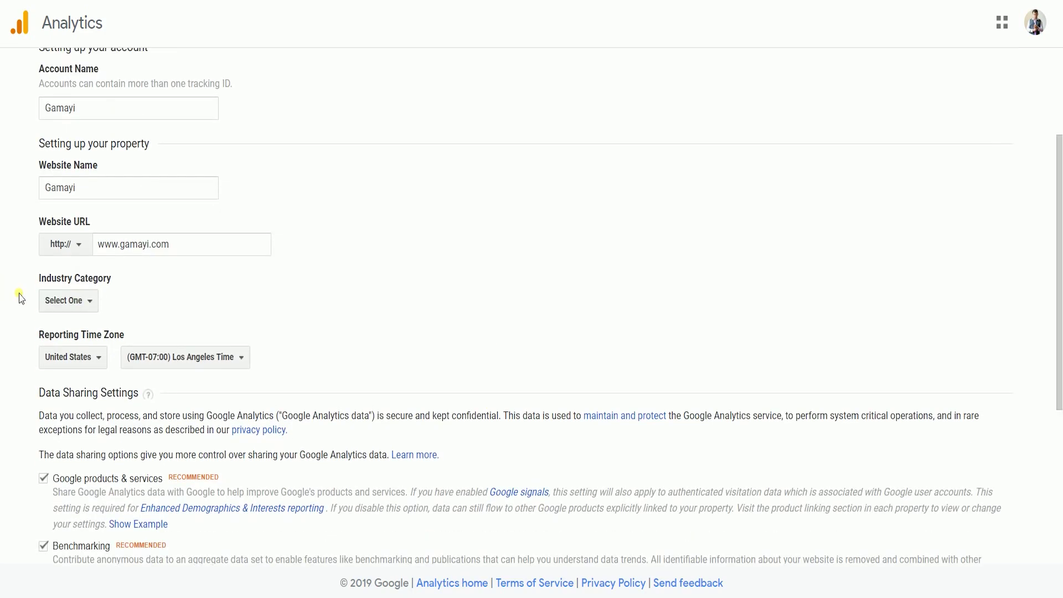
{"action": "left_click", "coordinate": [74, 300]}
{"action": "scroll", "coordinate": [150, 458], "scroll_direction": "down", "scroll_amount": 5}
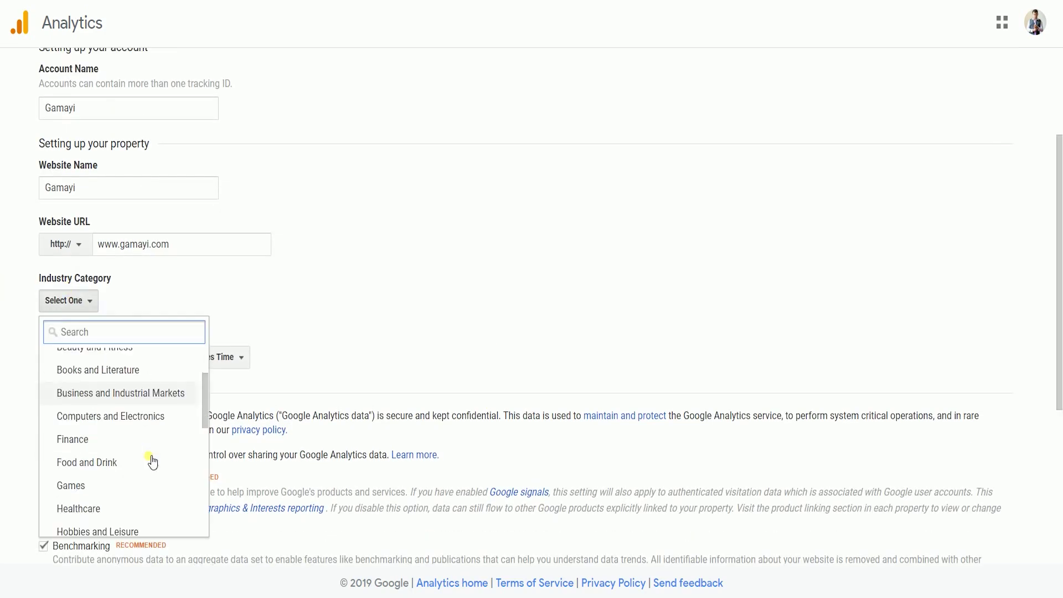
{"action": "scroll", "coordinate": [157, 454], "scroll_direction": "down", "scroll_amount": 1}
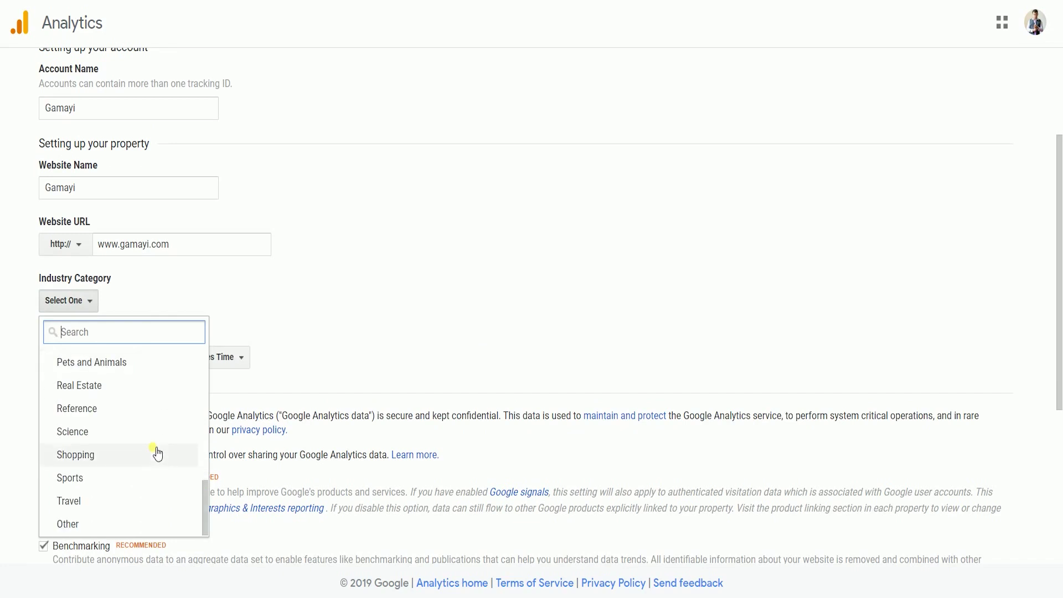
{"action": "left_click", "coordinate": [155, 451]}
{"action": "left_click", "coordinate": [158, 366]}
{"action": "scroll", "coordinate": [240, 287], "scroll_direction": "down", "scroll_amount": 1}
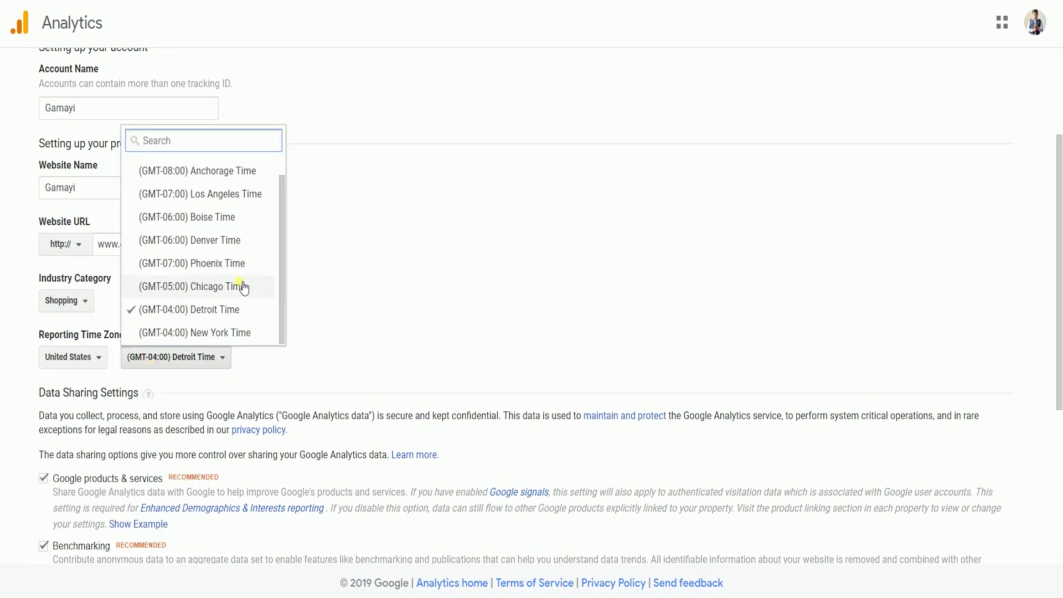
{"action": "left_click", "coordinate": [237, 330]}
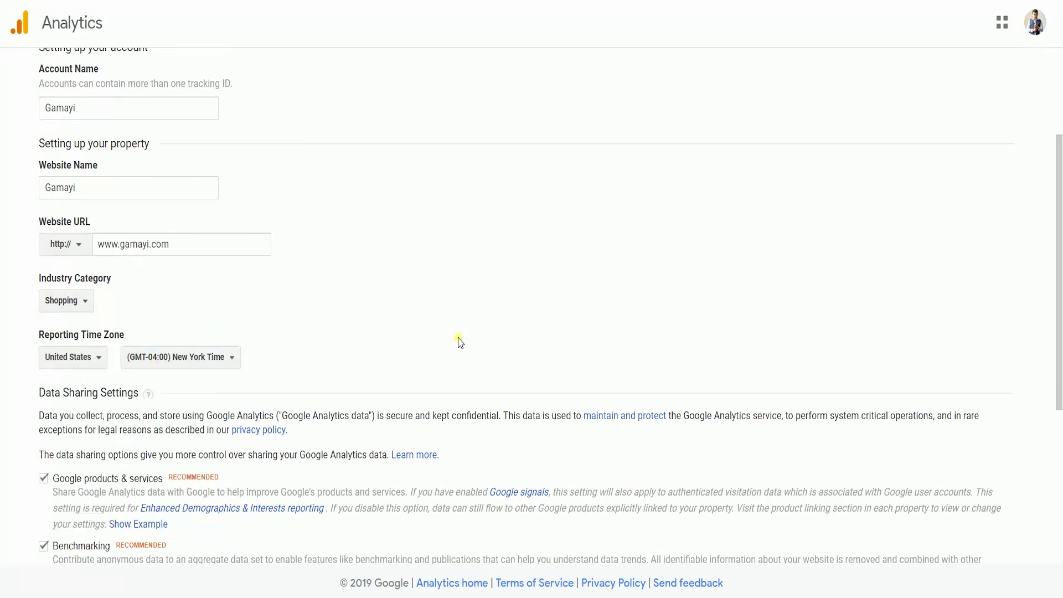
{"action": "scroll", "coordinate": [459, 342], "scroll_direction": "down", "scroll_amount": 5}
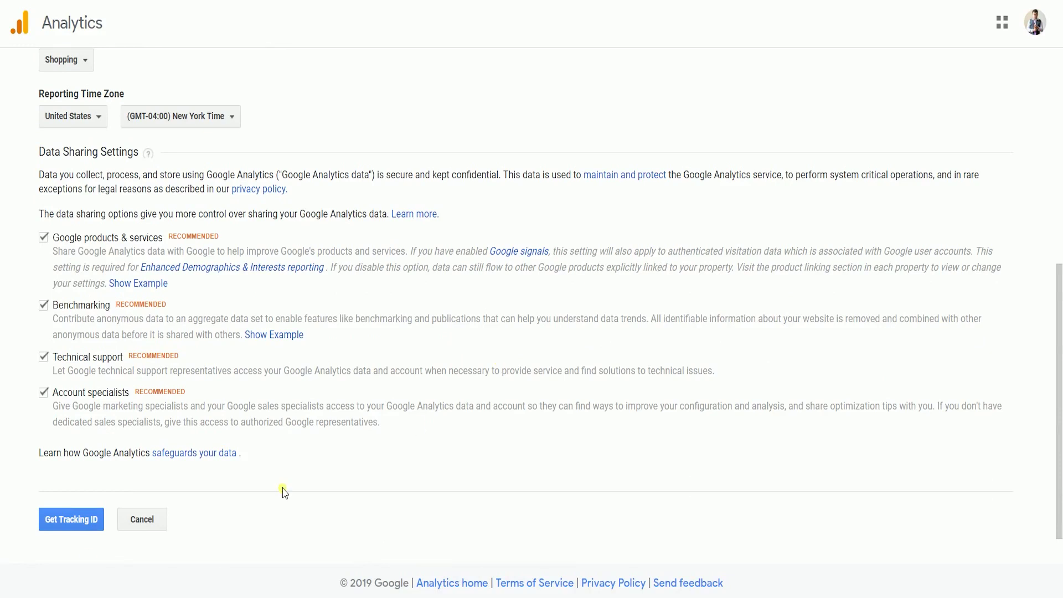
Step: Request the tracking ID and accept the GDPR and Measurement Controller-Controller data protection terms
{"action": "left_click", "coordinate": [75, 522]}
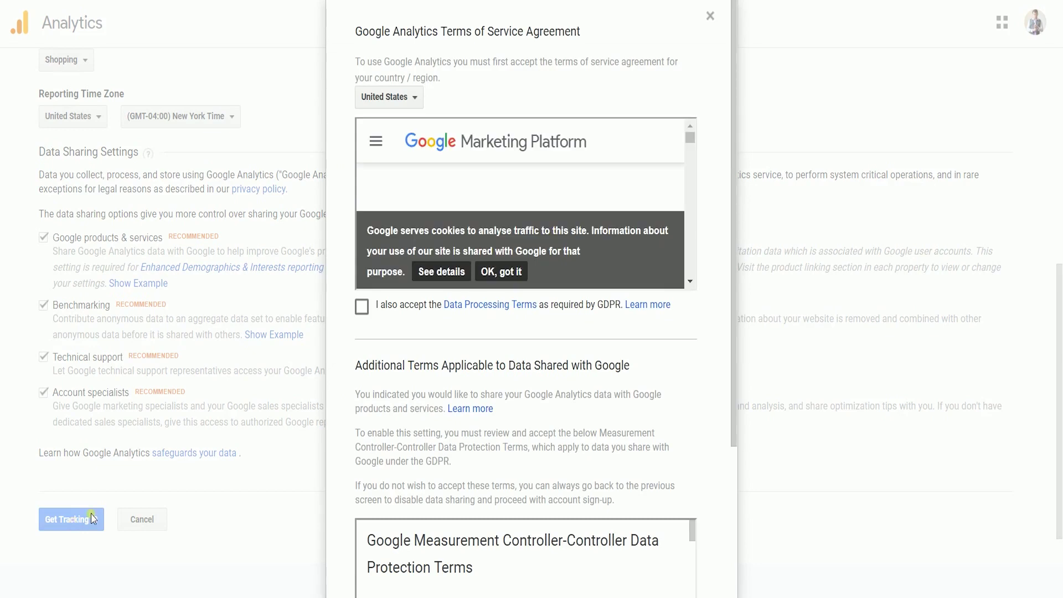
{"action": "left_click", "coordinate": [364, 310]}
{"action": "scroll", "coordinate": [697, 364], "scroll_direction": "down", "scroll_amount": 3}
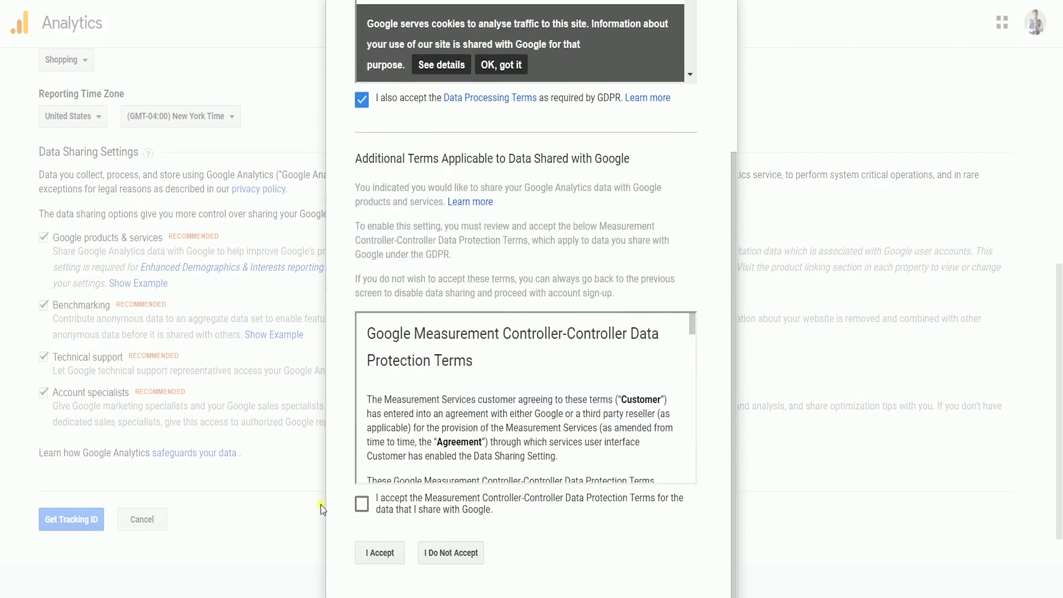
{"action": "left_click", "coordinate": [361, 503]}
{"action": "left_click", "coordinate": [389, 560]}
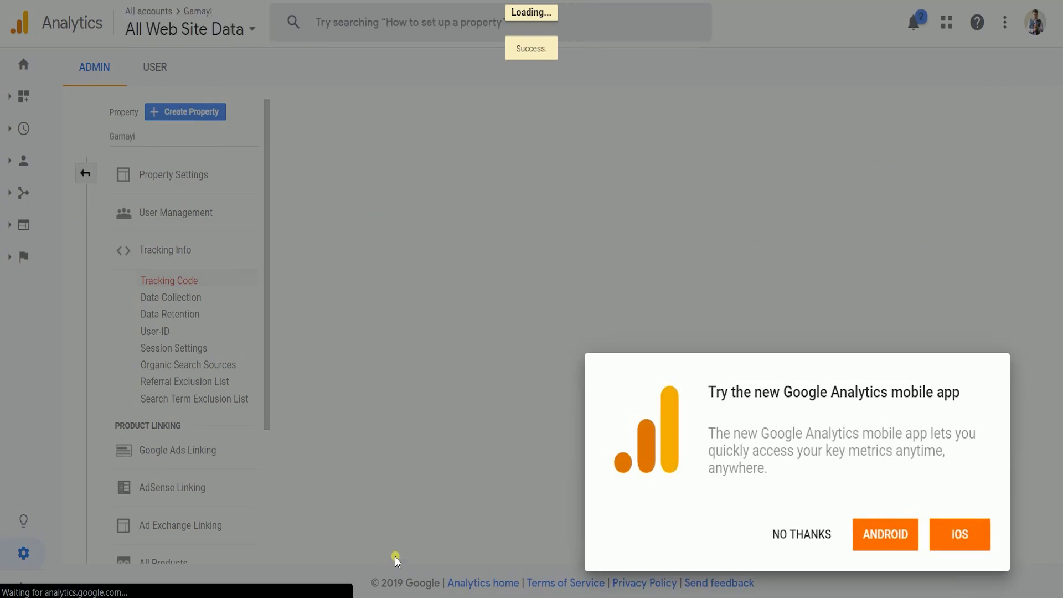
Step: Dismiss the mobile app promotion and select the tracking code snippet
{"action": "left_click", "coordinate": [802, 534]}
{"action": "left_click", "coordinate": [526, 476]}
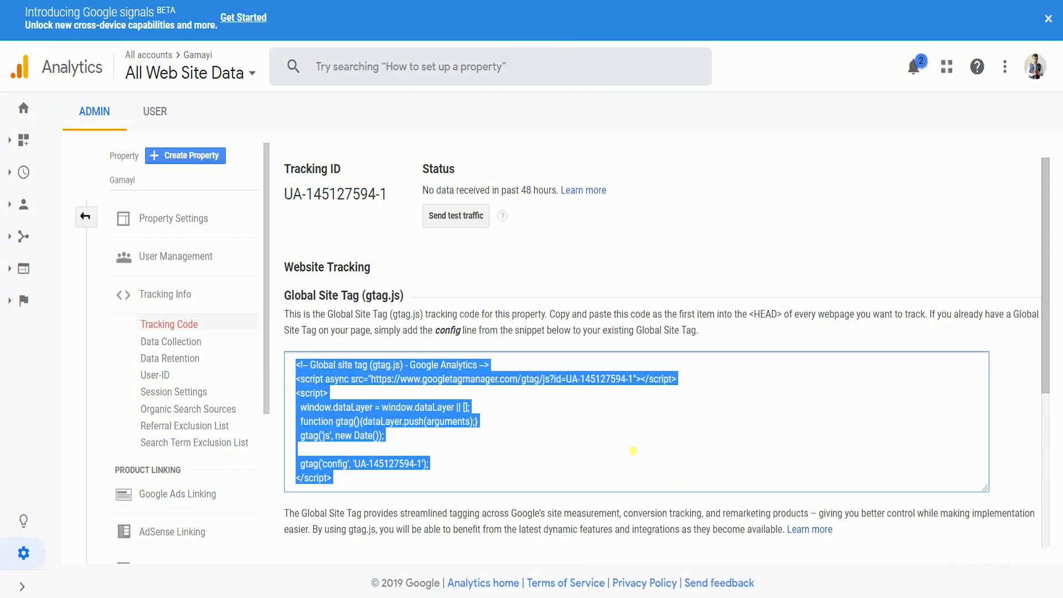
{"action": "left_click", "coordinate": [633, 450]}
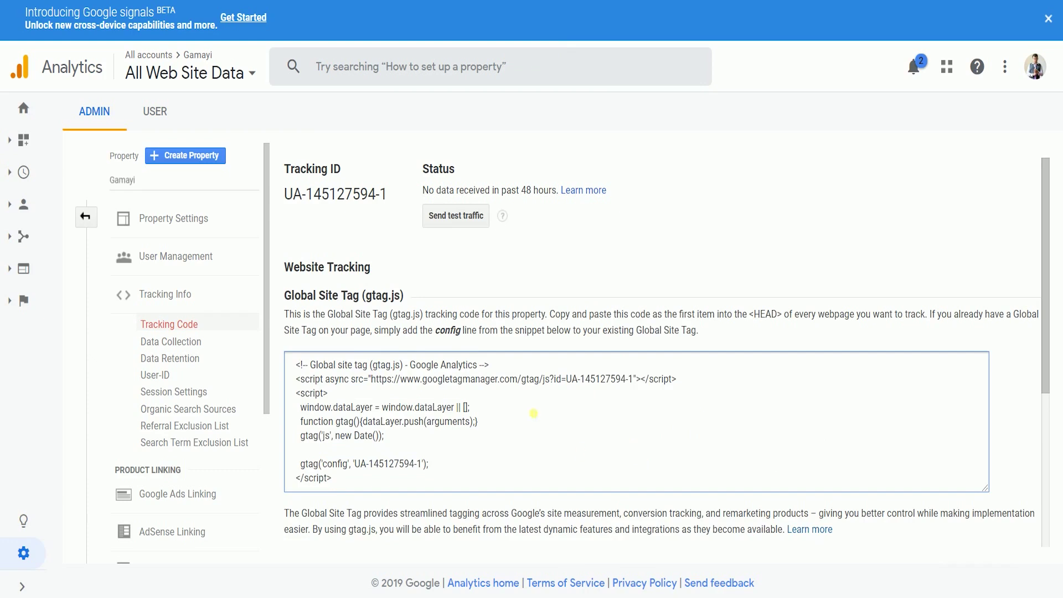
{"action": "left_click", "coordinate": [578, 450]}
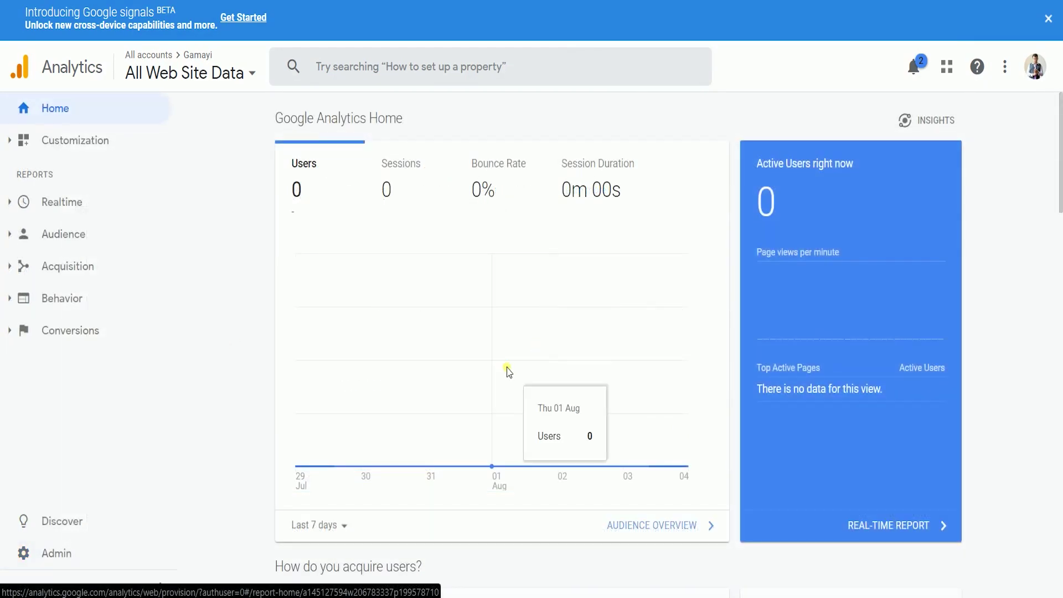
Step: Copy the full gtag.js snippet from Admin > Tracking Info > Tracking Code
{"action": "left_click", "coordinate": [77, 552]}
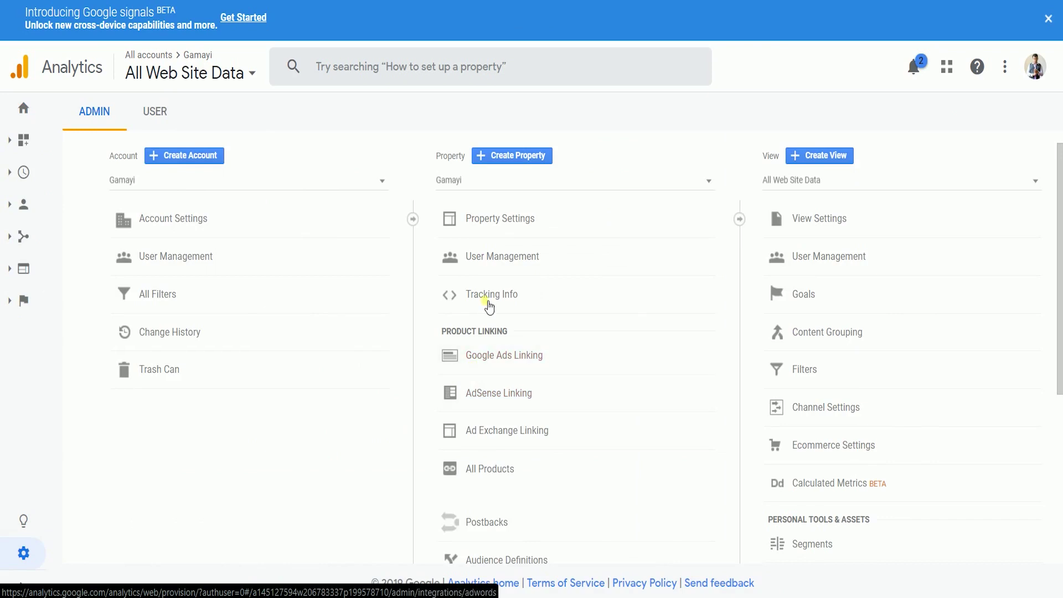
{"action": "left_click", "coordinate": [490, 297]}
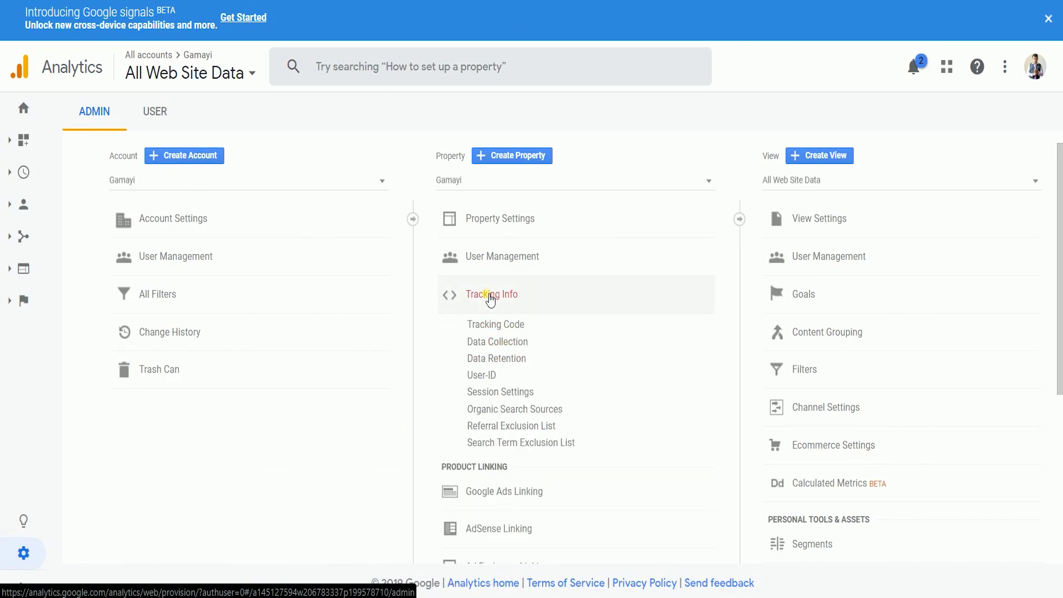
{"action": "left_click", "coordinate": [500, 326]}
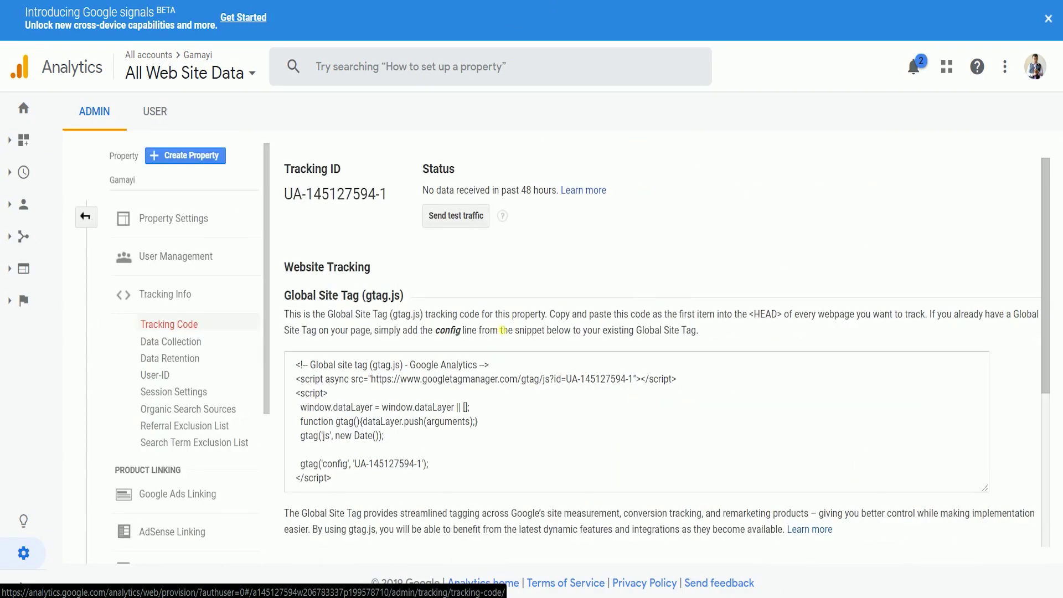
{"action": "left_click", "coordinate": [522, 422]}
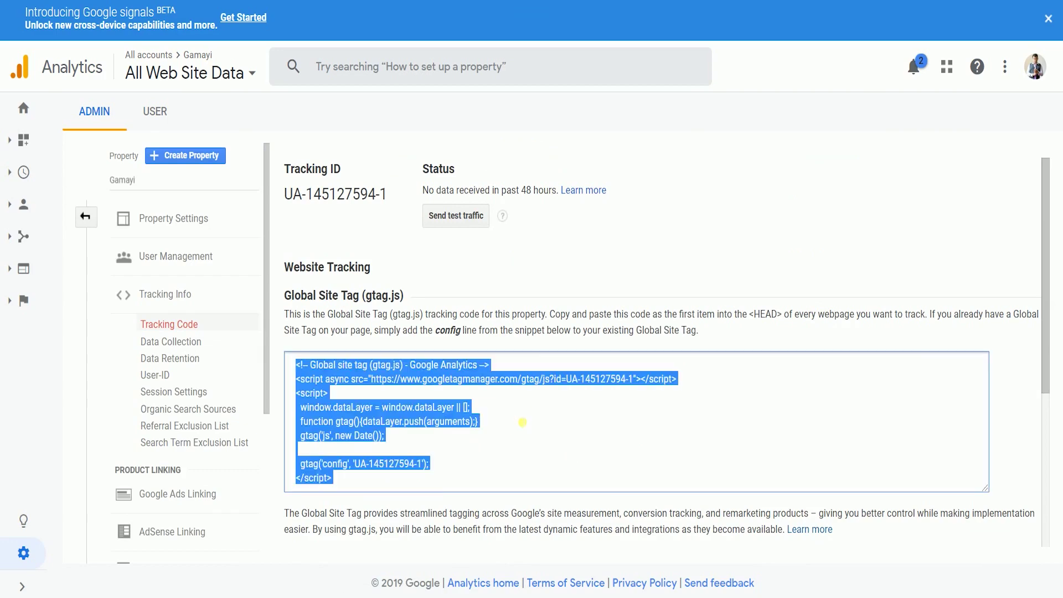
{"action": "right_click", "coordinate": [522, 422]}
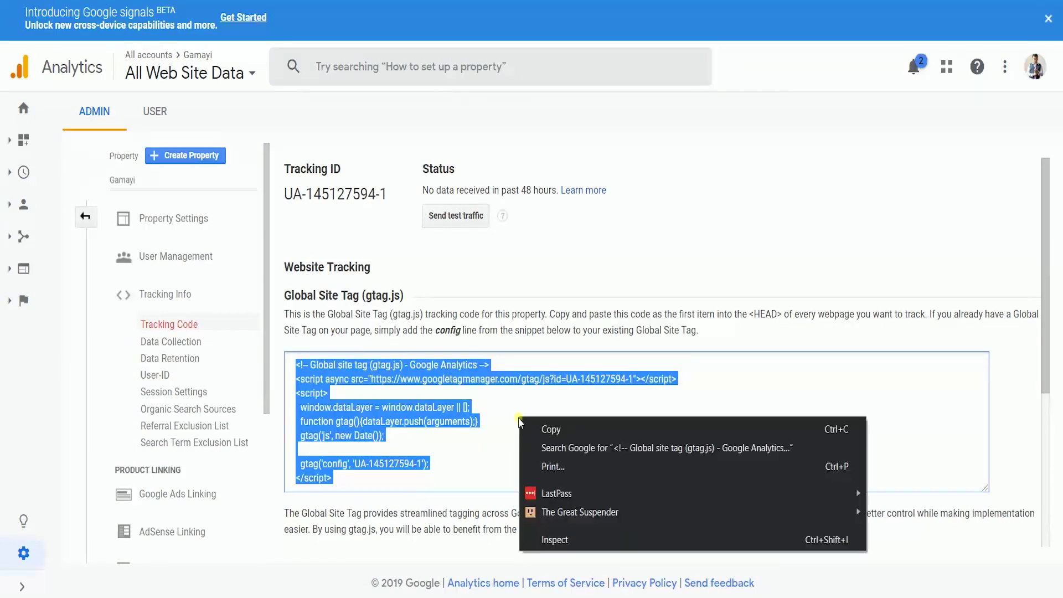
{"action": "left_click", "coordinate": [577, 428]}
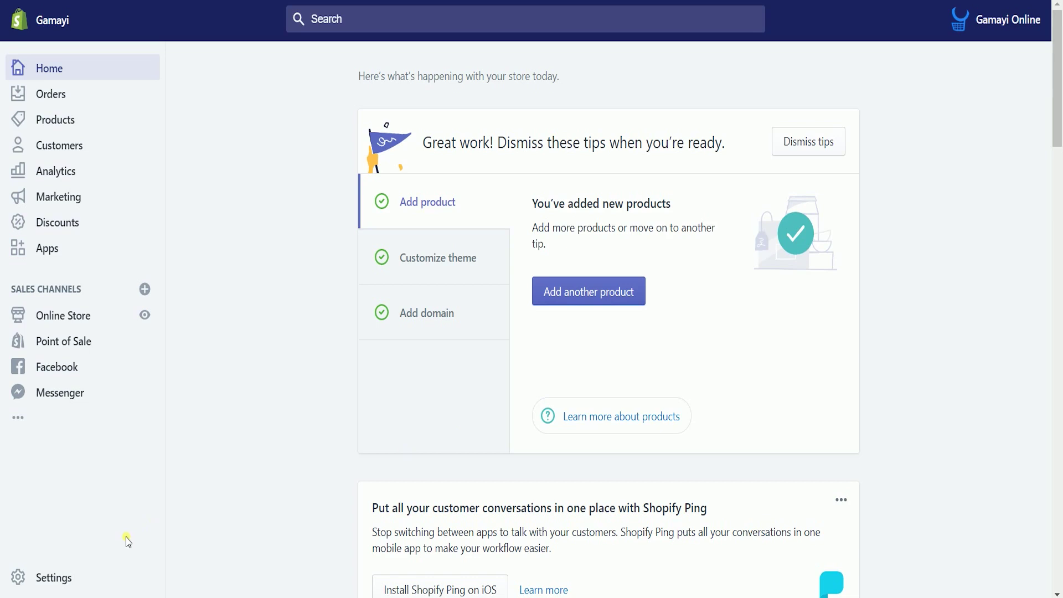
Step: Paste the snippet into the Google Analytics field in Shopify's Online Store Preferences and save
{"action": "left_click", "coordinate": [83, 315]}
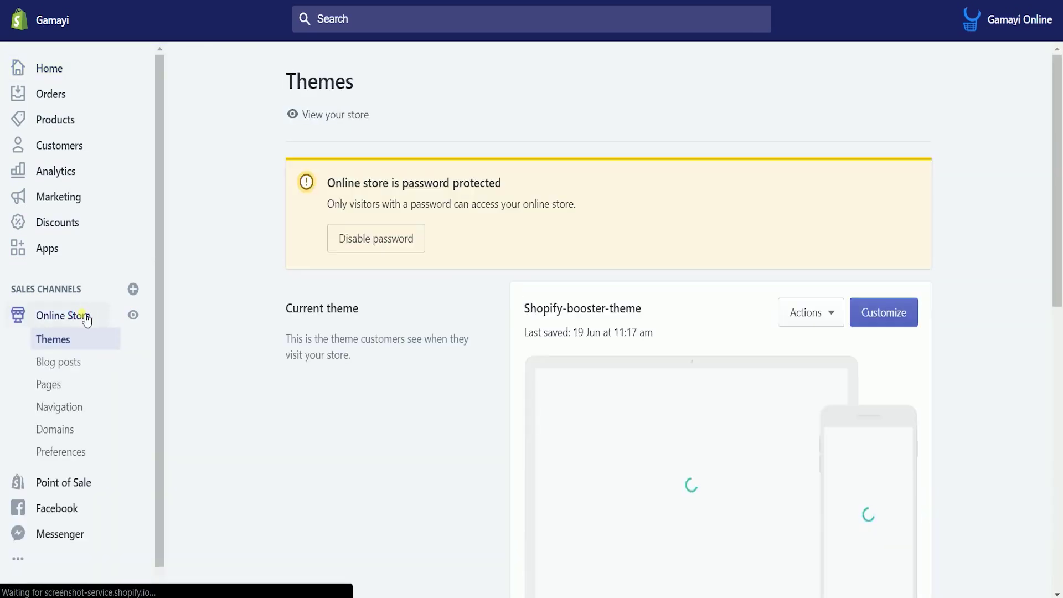
{"action": "left_click", "coordinate": [66, 454]}
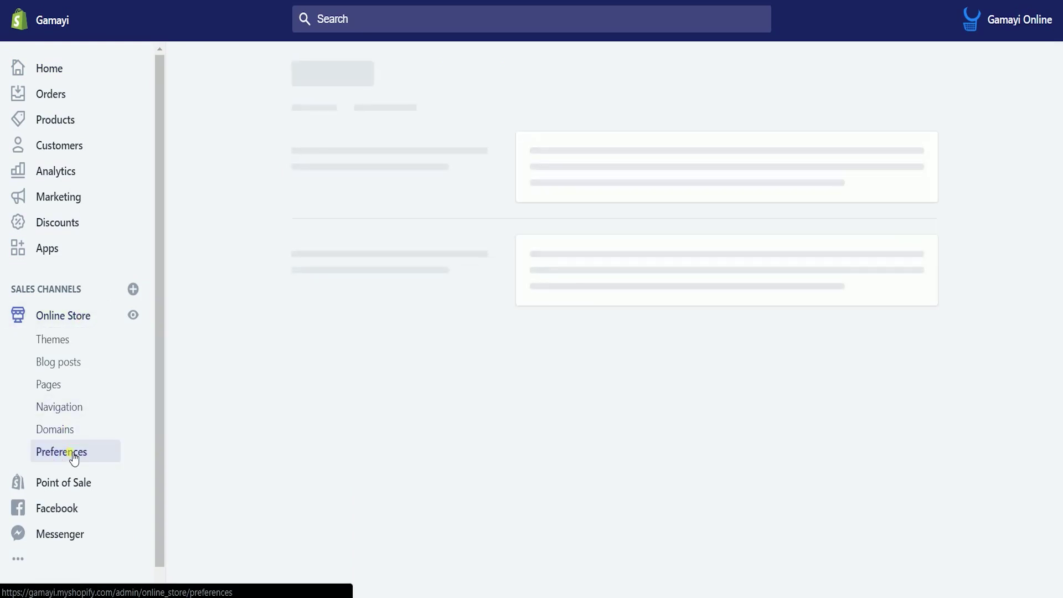
{"action": "scroll", "coordinate": [998, 187], "scroll_direction": "down", "scroll_amount": 4}
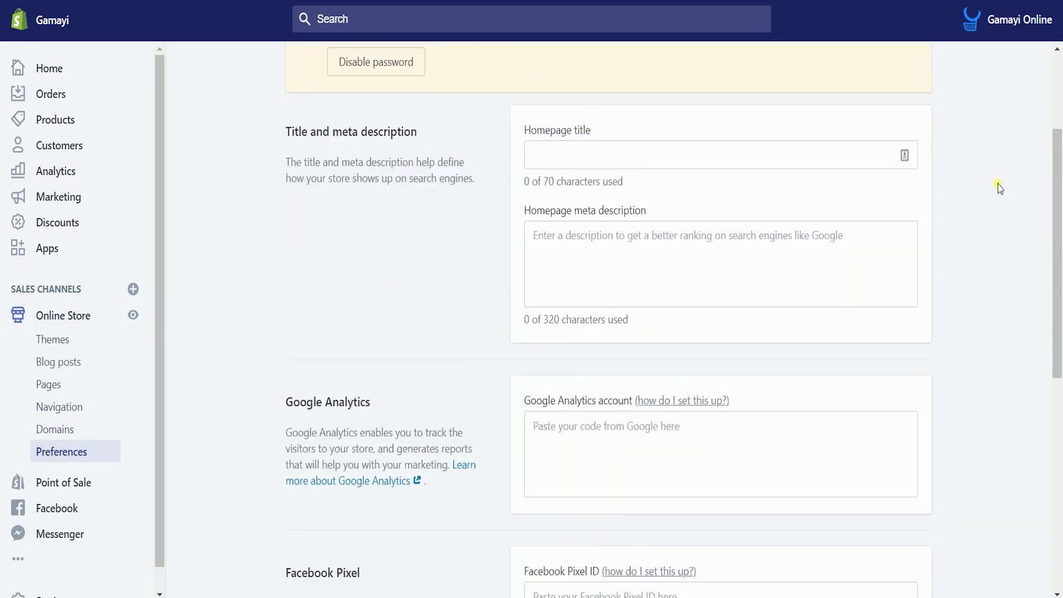
{"action": "scroll", "coordinate": [999, 187], "scroll_direction": "down", "scroll_amount": 1}
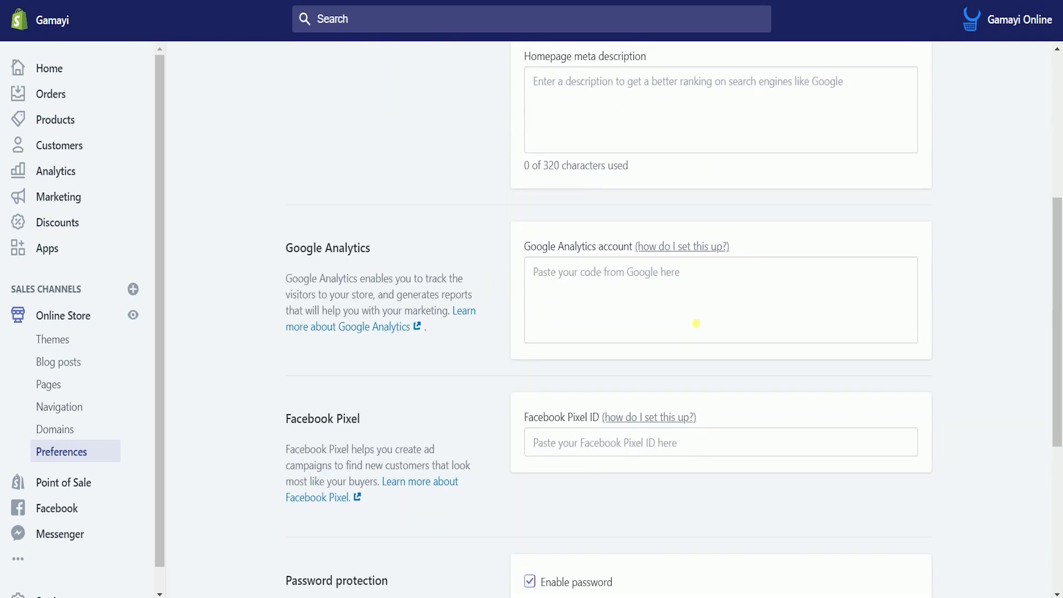
{"action": "left_click", "coordinate": [696, 323]}
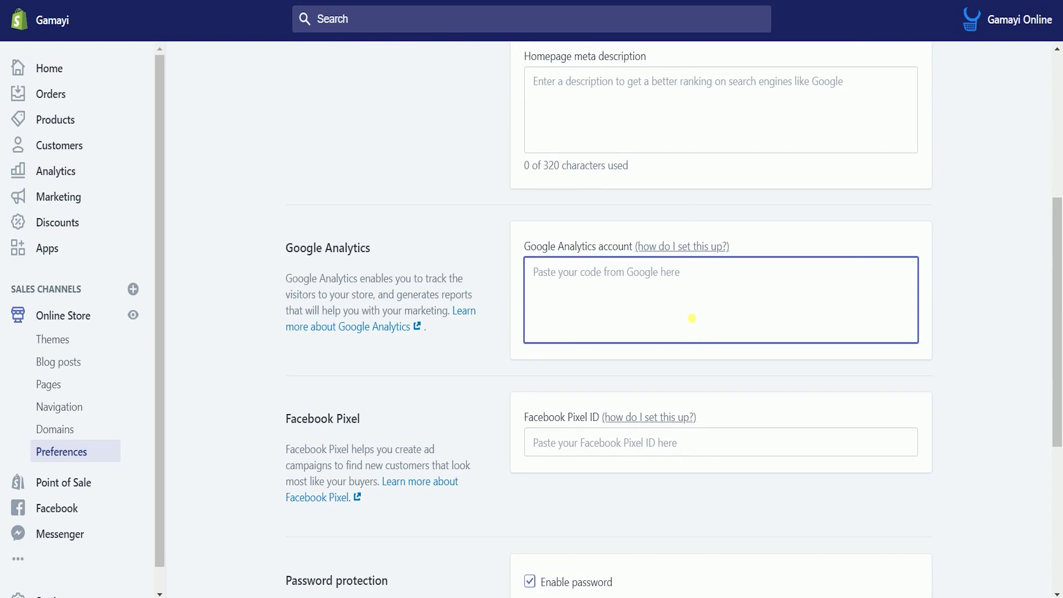
{"action": "right_click", "coordinate": [692, 316]}
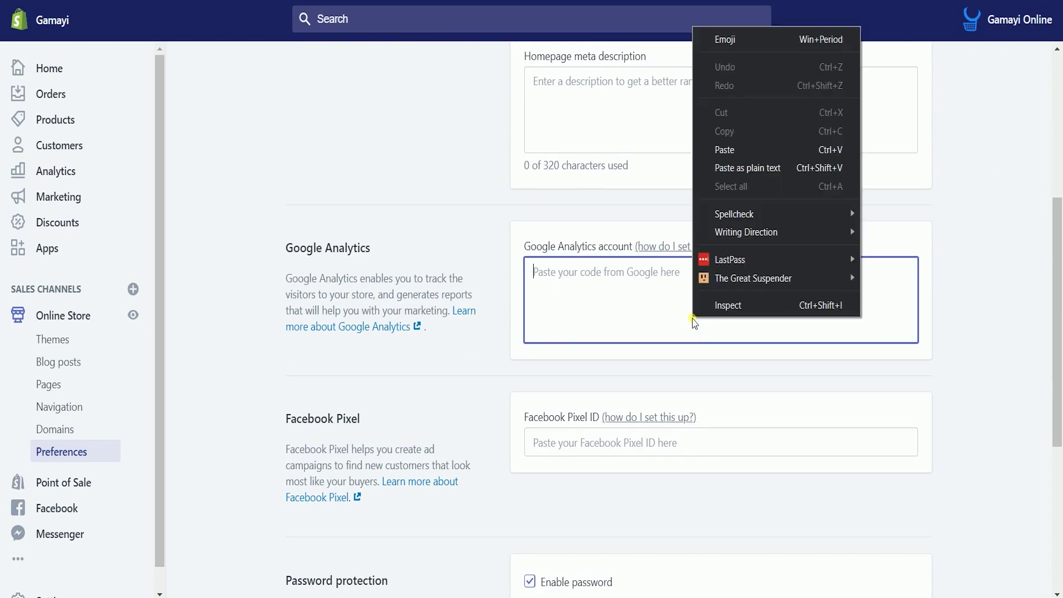
{"action": "left_click", "coordinate": [721, 151]}
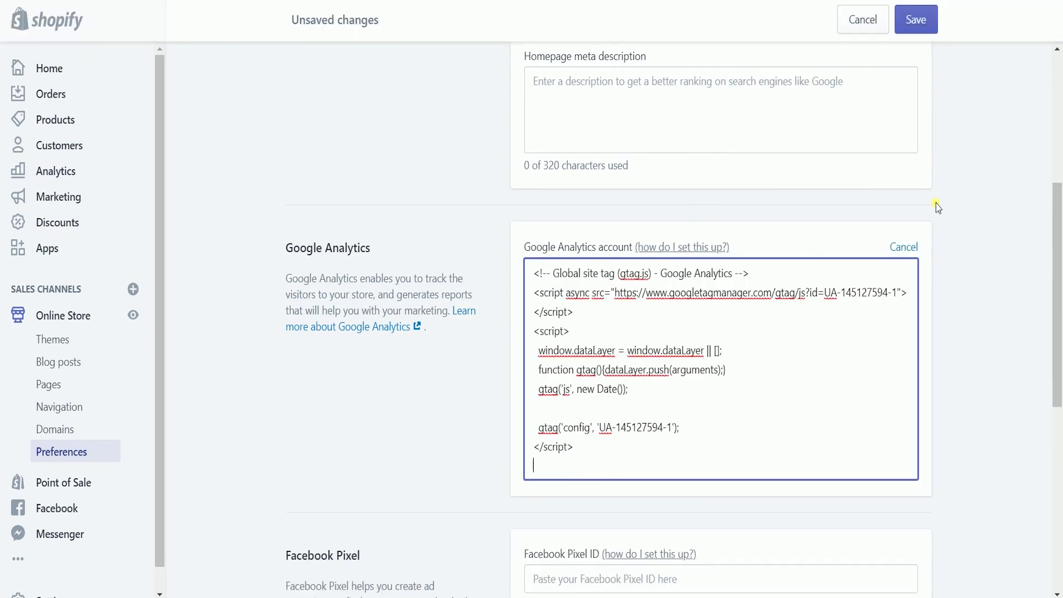
{"action": "left_click", "coordinate": [913, 21]}
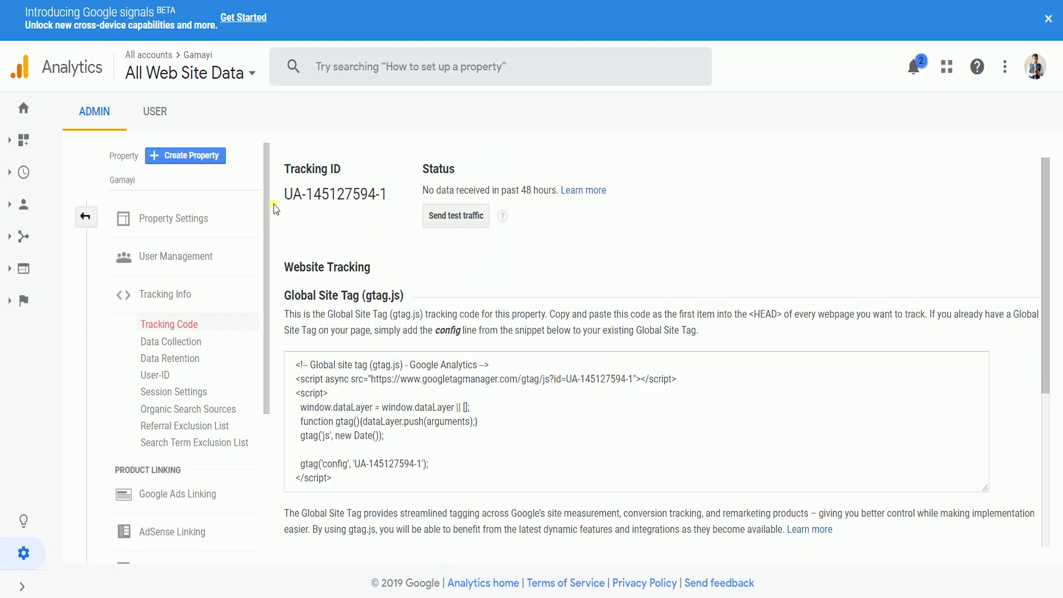
{"action": "double_click", "coordinate": [334, 208]}
{"action": "left_click", "coordinate": [385, 205]}
{"action": "left_click", "coordinate": [456, 215]}
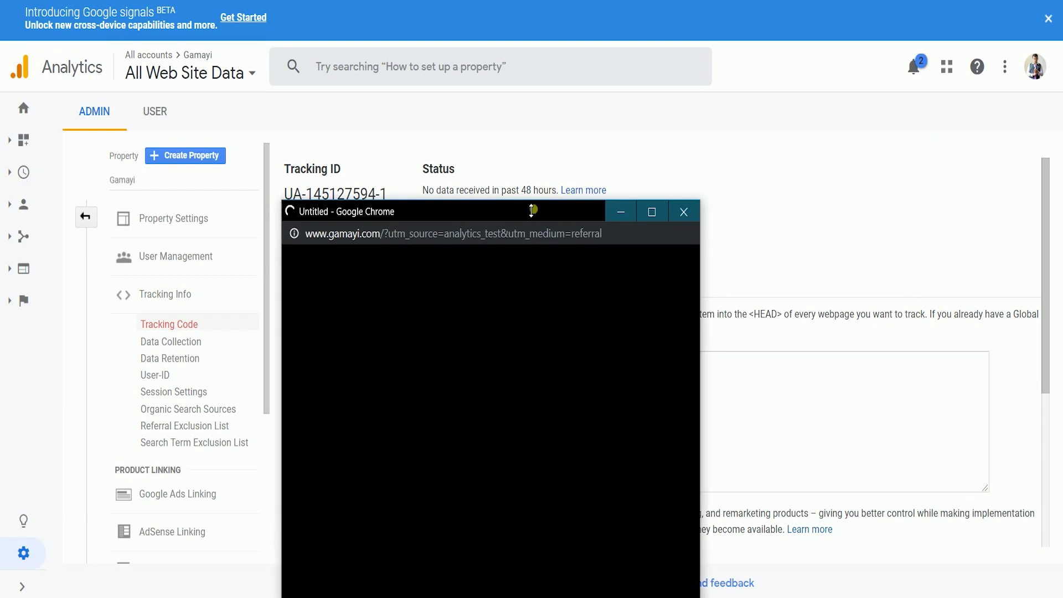
{"action": "left_click_drag", "start_coordinate": [531, 210], "coordinate": [552, 129]}
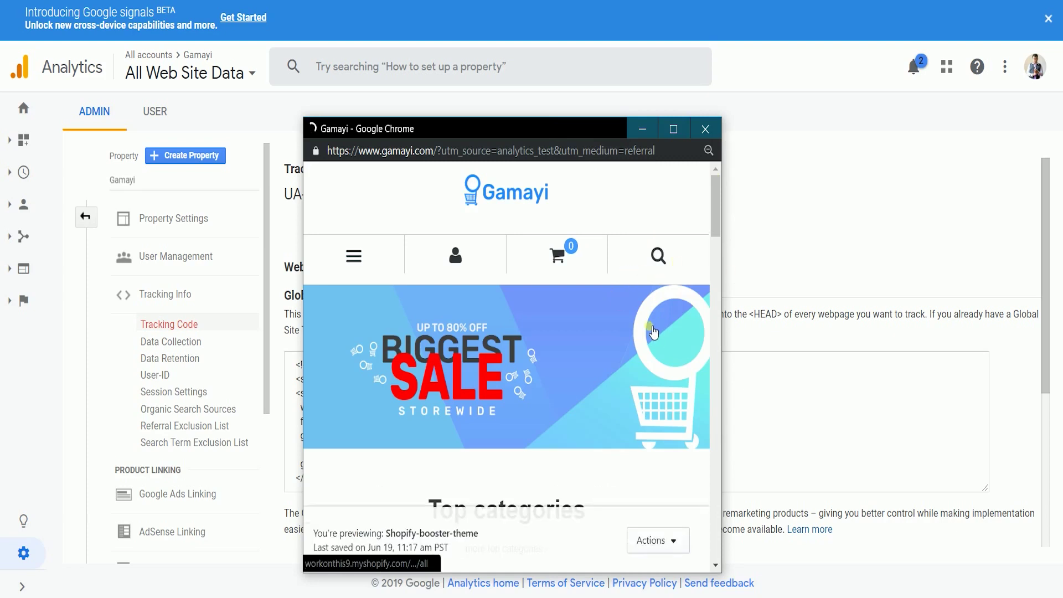
{"action": "left_click", "coordinate": [711, 127]}
{"action": "left_click", "coordinate": [25, 107]}
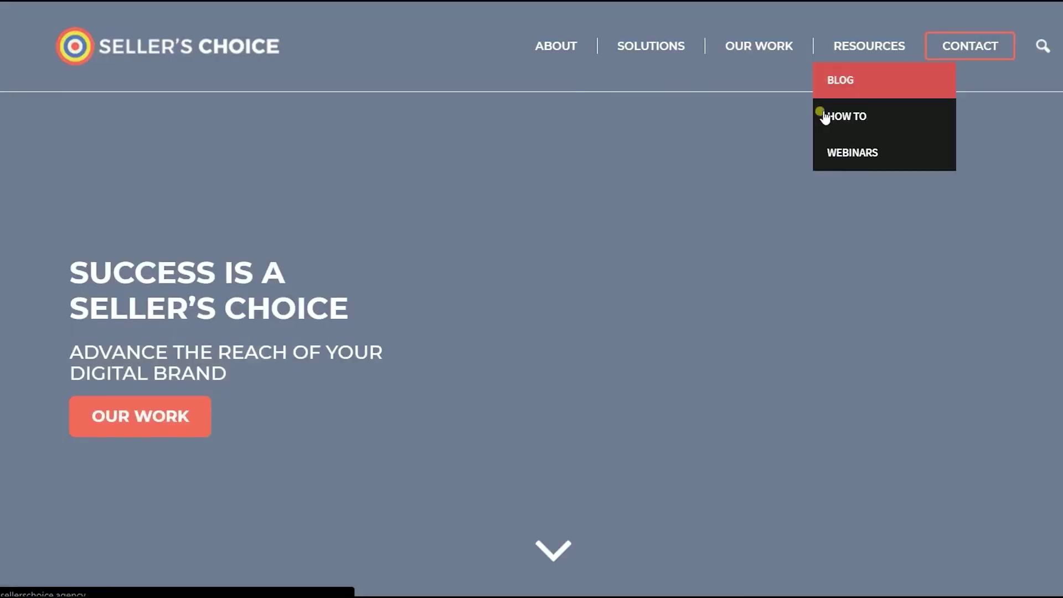
Step: Open the Seller's Choice How To resources page and skim it
{"action": "left_click", "coordinate": [822, 182]}
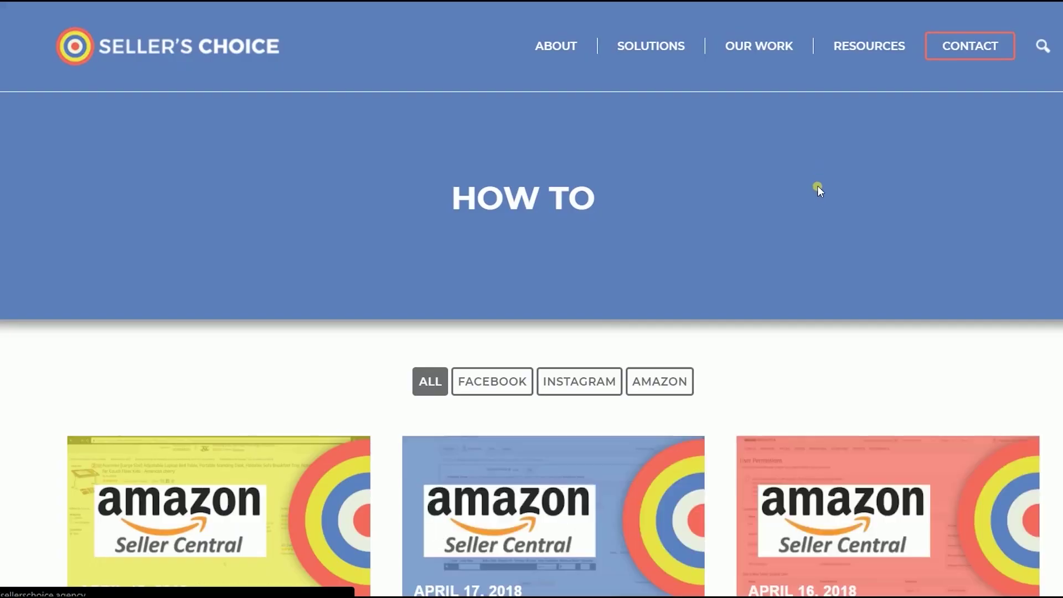
{"action": "scroll", "coordinate": [815, 199], "scroll_direction": "down", "scroll_amount": 5}
{"action": "scroll", "coordinate": [812, 221], "scroll_direction": "up", "scroll_amount": 5}
Step: Visit the Webinars page, return to How To, and scroll through the article grid
{"action": "mouse_move", "coordinate": [869, 49]}
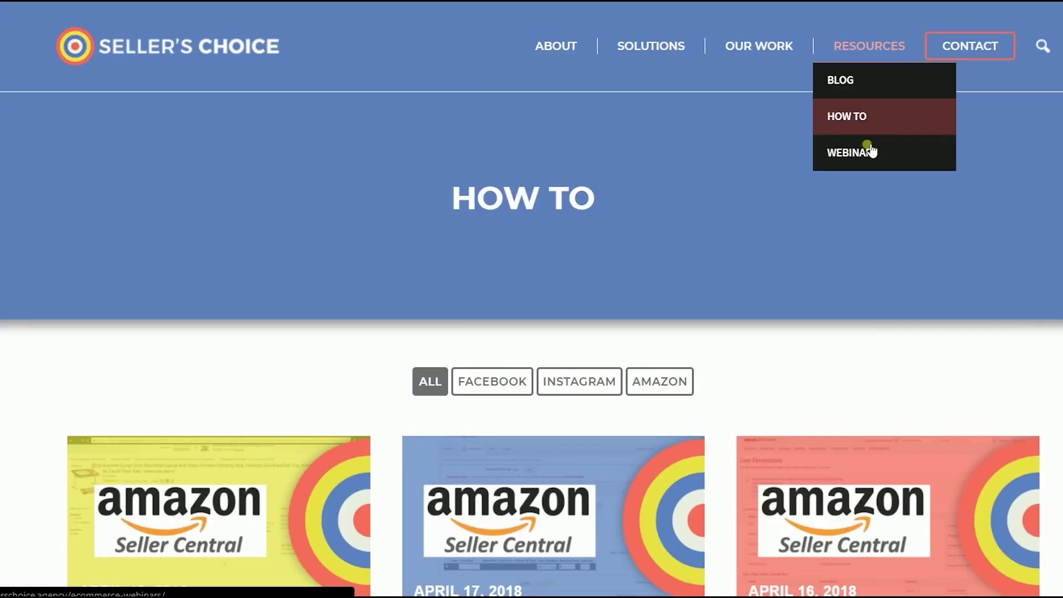
{"action": "left_click", "coordinate": [865, 151]}
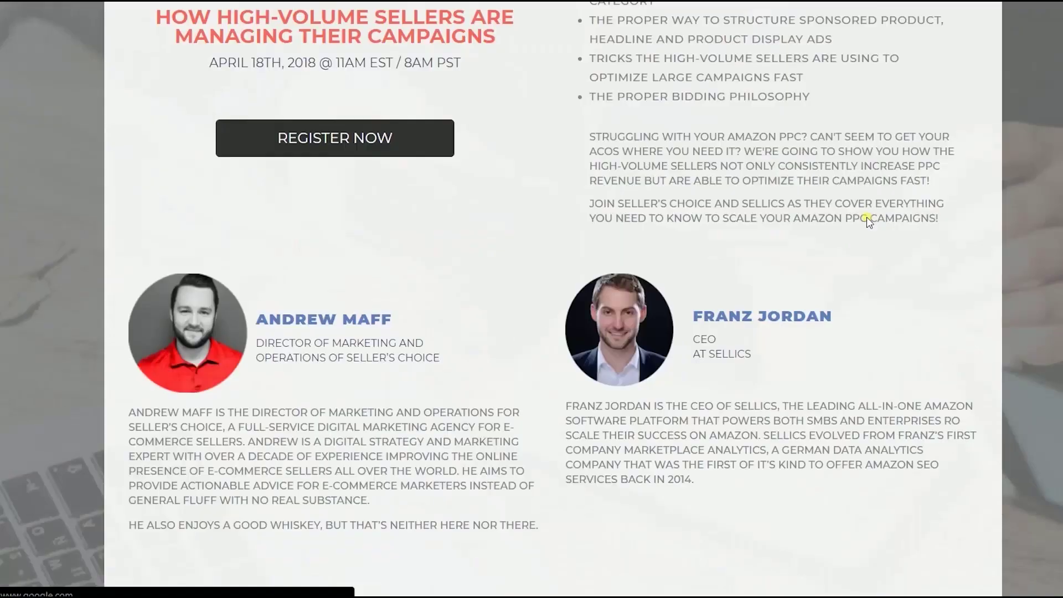
{"action": "key", "text": "alt+Left"}
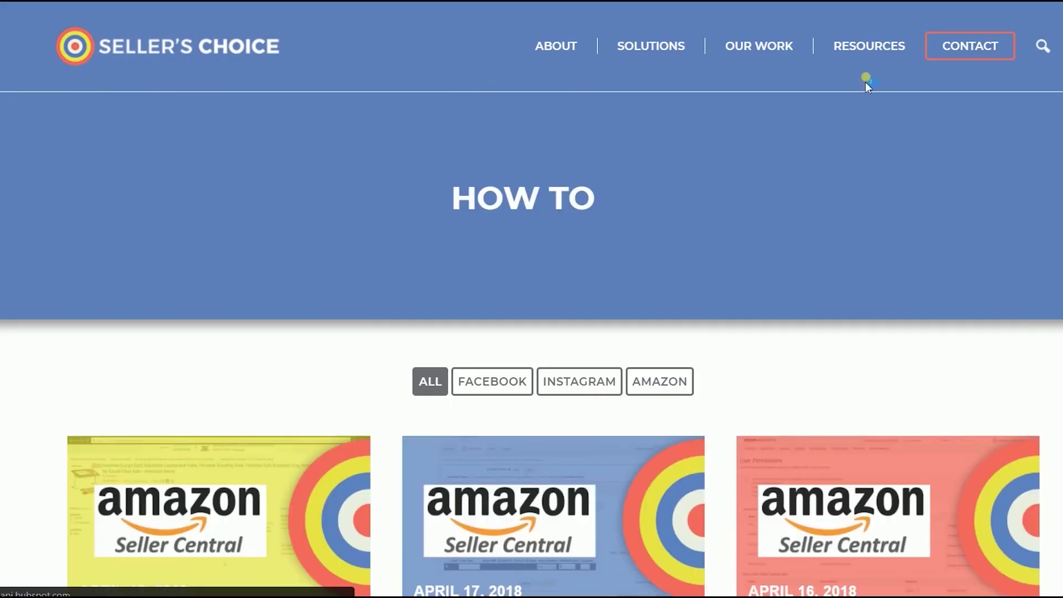
{"action": "mouse_move", "coordinate": [860, 55]}
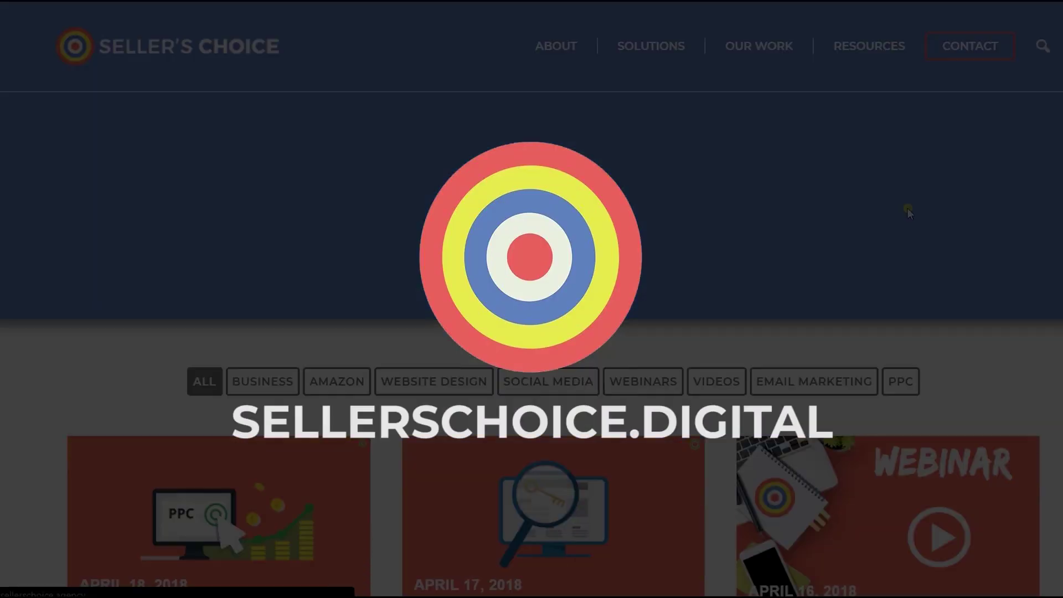
{"action": "scroll", "coordinate": [908, 208], "scroll_direction": "down", "scroll_amount": 8}
{"action": "scroll", "coordinate": [909, 213], "scroll_direction": "down", "scroll_amount": 5}
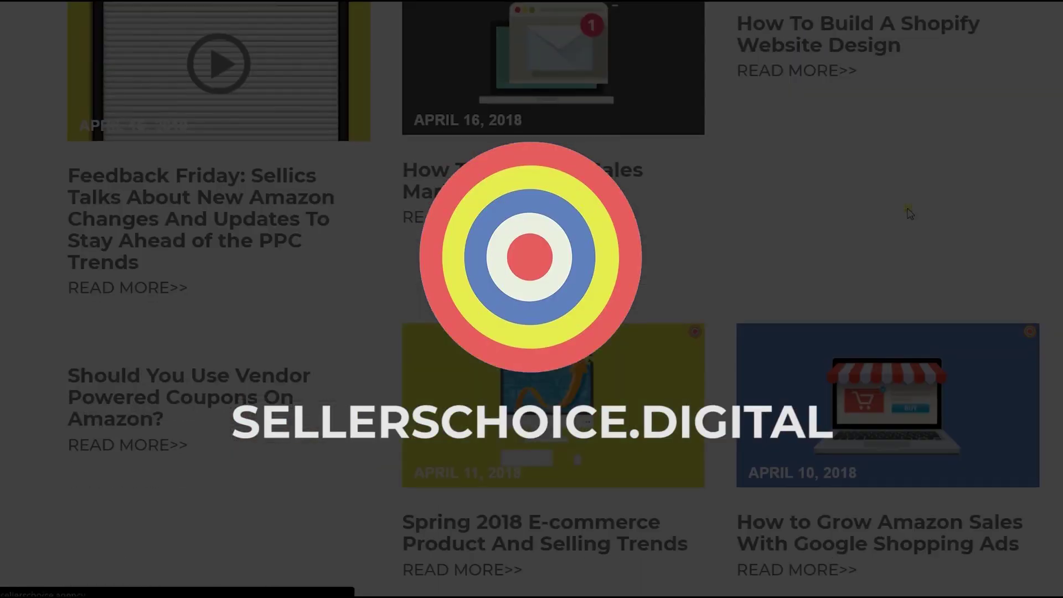
{"action": "scroll", "coordinate": [910, 214], "scroll_direction": "up", "scroll_amount": 10}
{"action": "scroll", "coordinate": [908, 210], "scroll_direction": "up", "scroll_amount": 4}
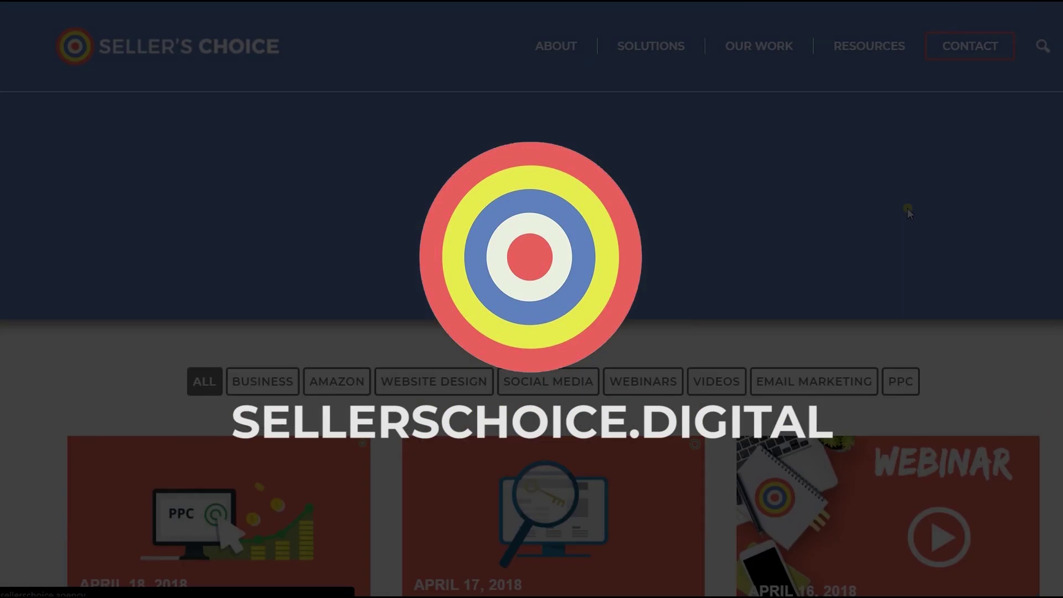